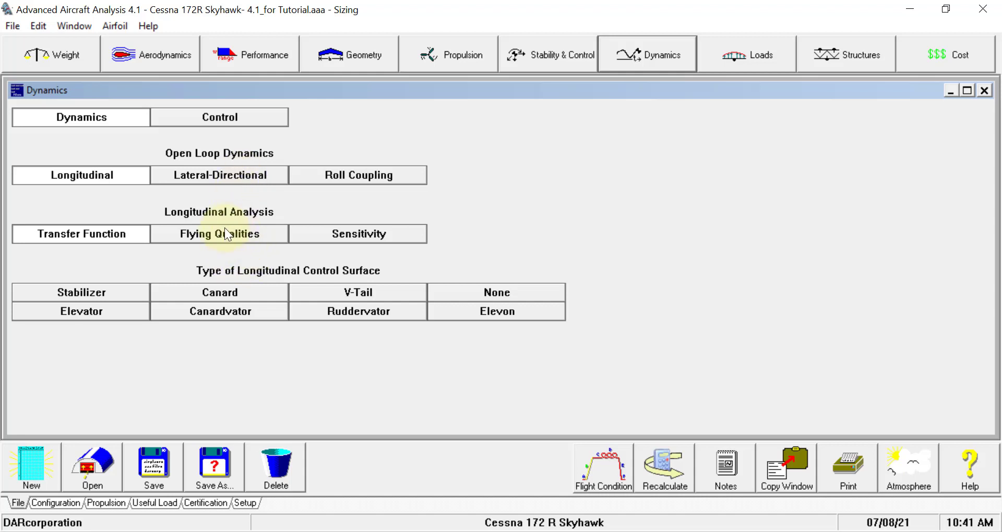
Open the open-loop lateral-directional transfer function analysis with the aileron as the control surface.
click(225, 179)
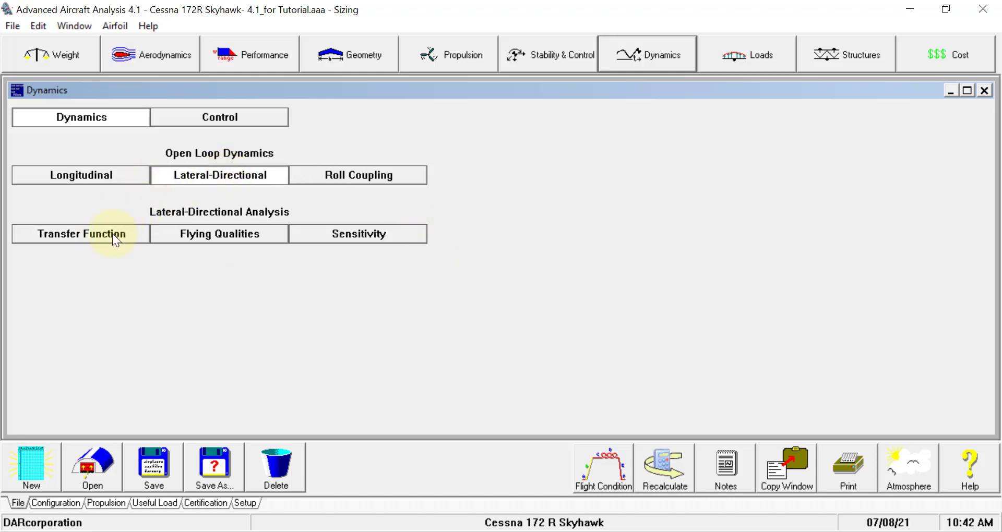
click(93, 233)
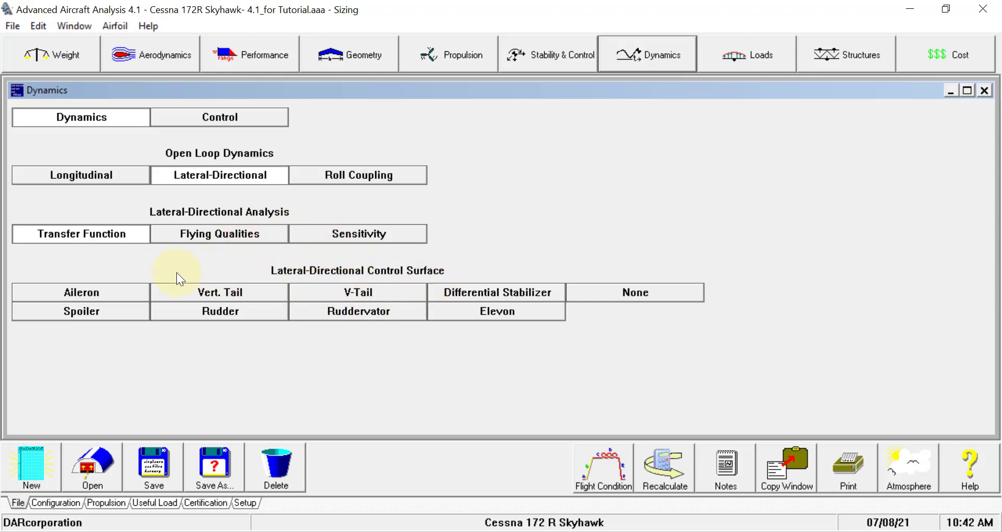
click(83, 291)
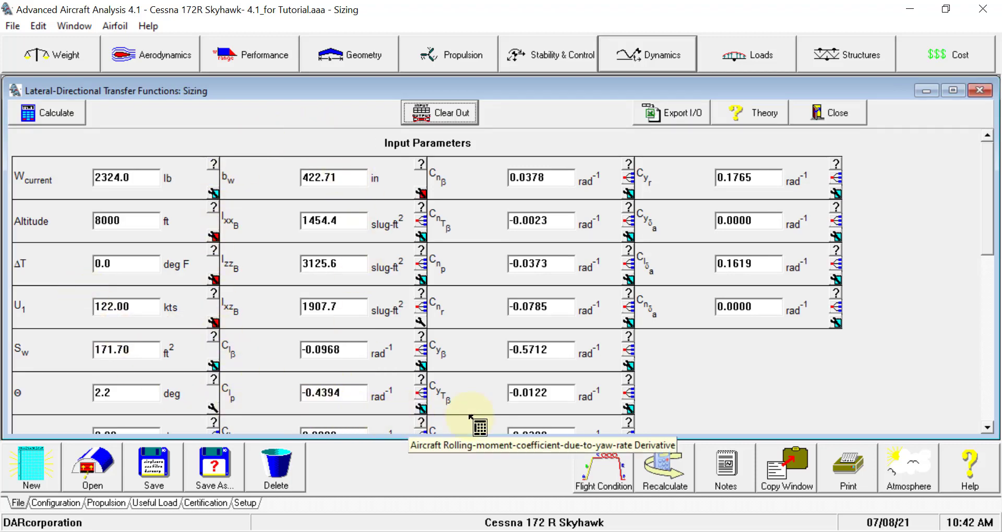
Examine the aileron transfer function's input and output parameters, including the Dutch roll natural frequency and the spiral mode time constant.
click(988, 427)
click(987, 429)
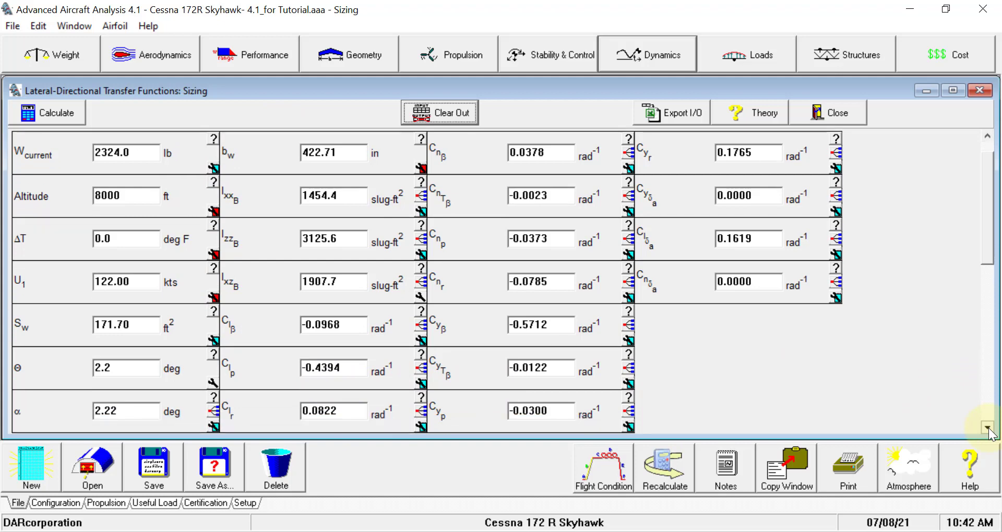
click(988, 429)
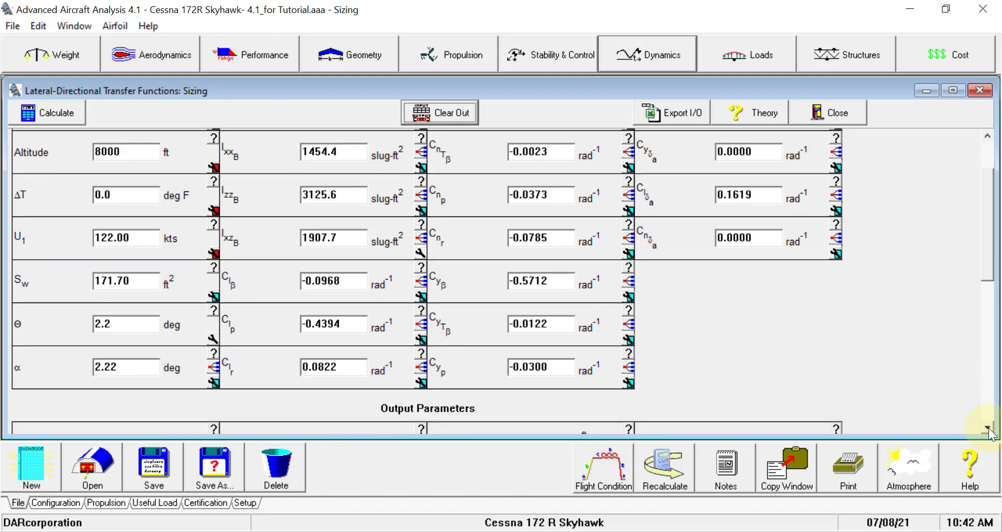
click(988, 375)
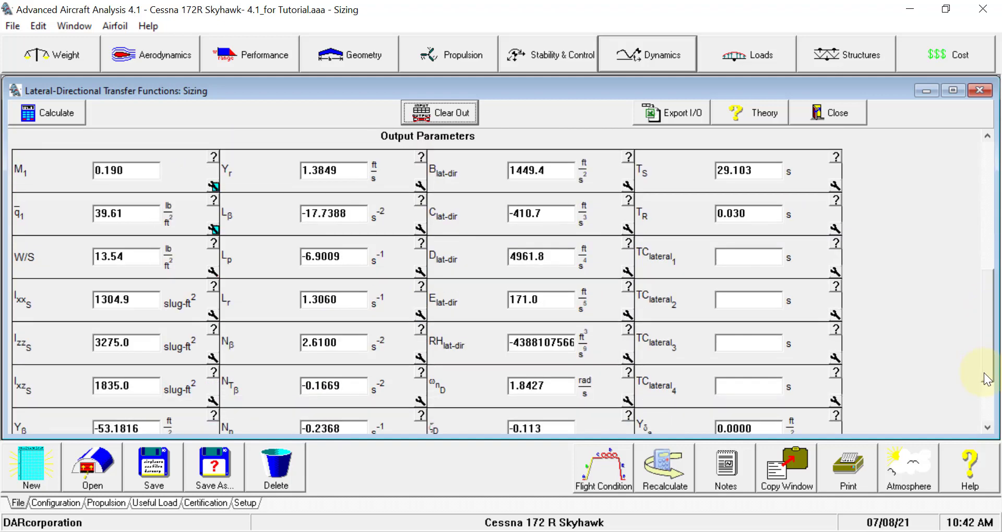
click(986, 378)
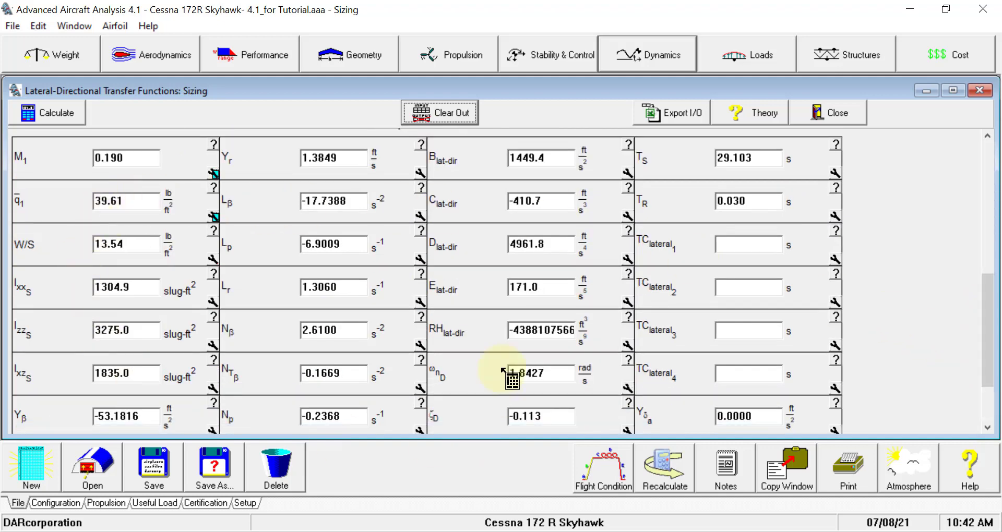
mouse_move(235, 289)
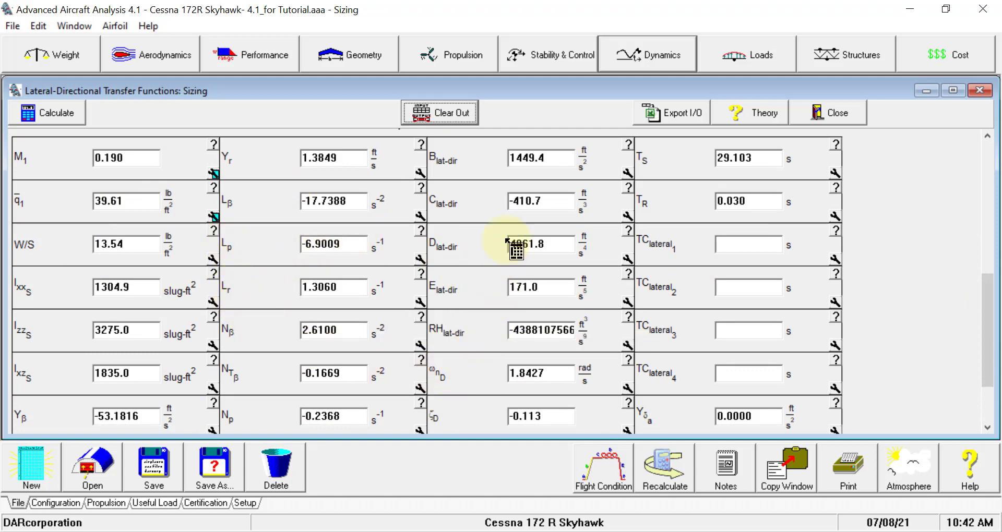
mouse_move(485, 158)
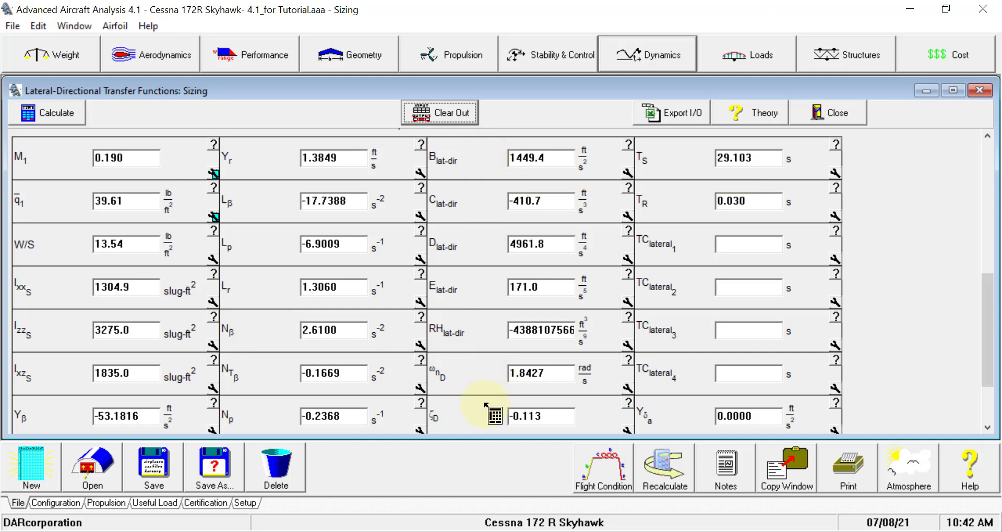
mouse_move(462, 369)
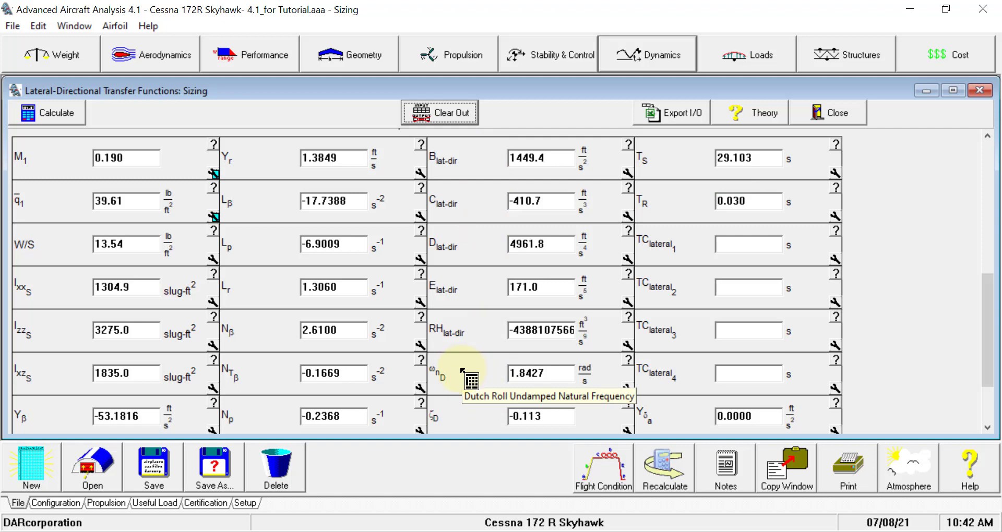
mouse_move(661, 152)
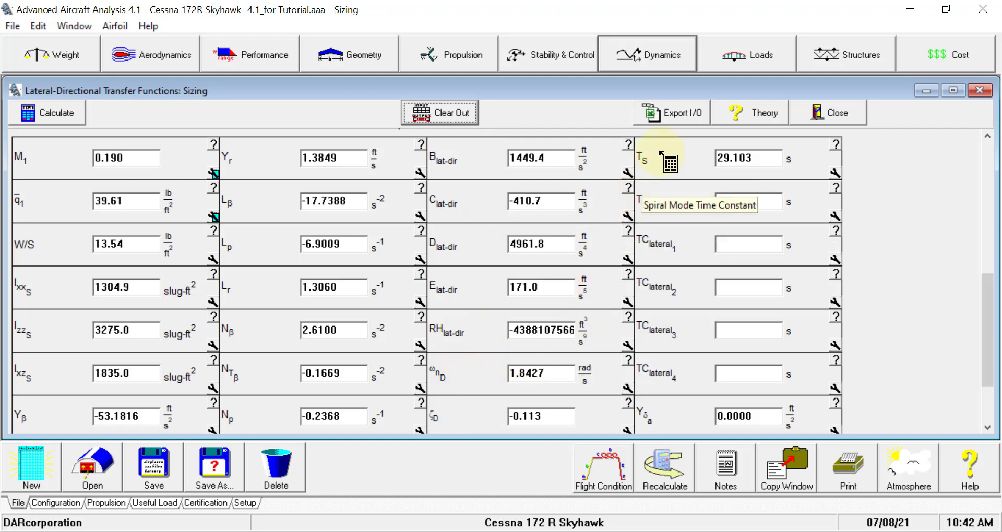
mouse_move(664, 194)
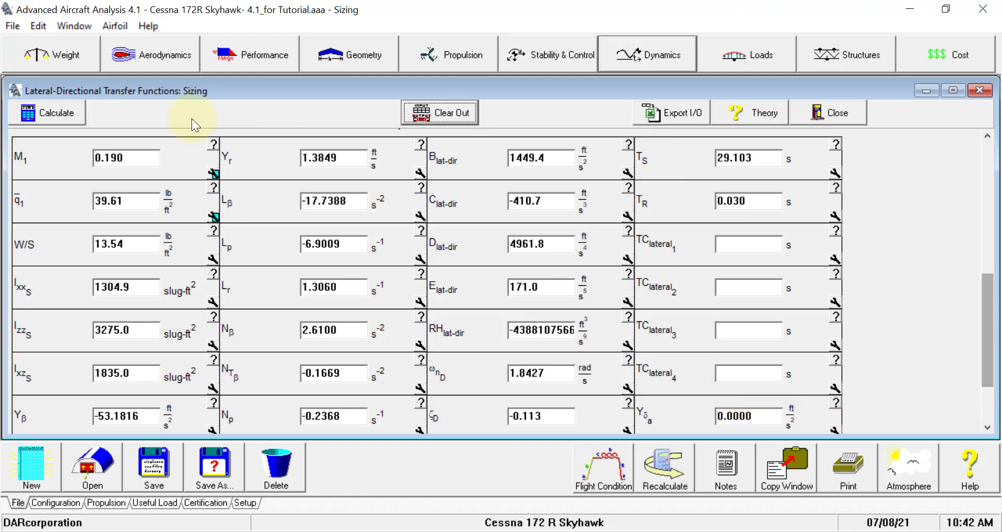
Calculate the aileron transfer functions, go through the sideslip, bank angle and heading results, and close the analysis.
click(66, 107)
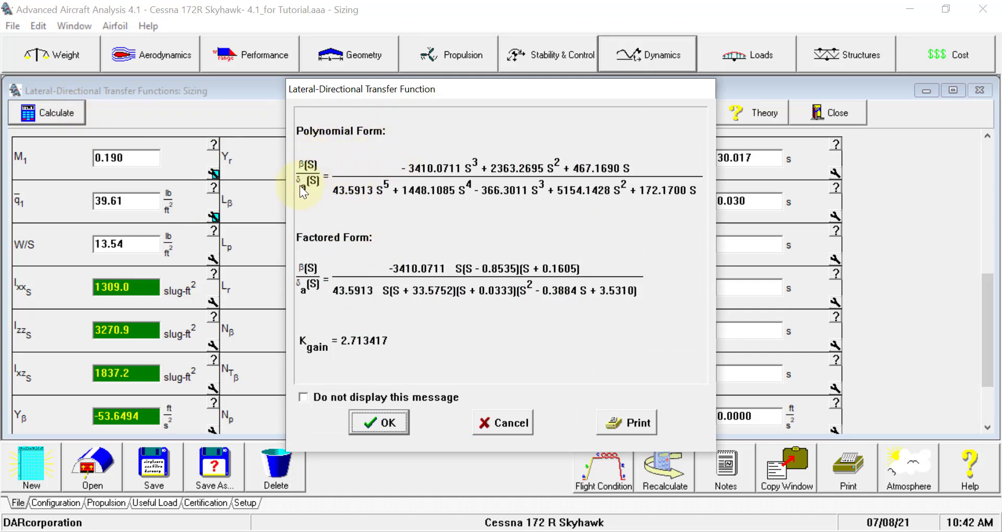
click(373, 423)
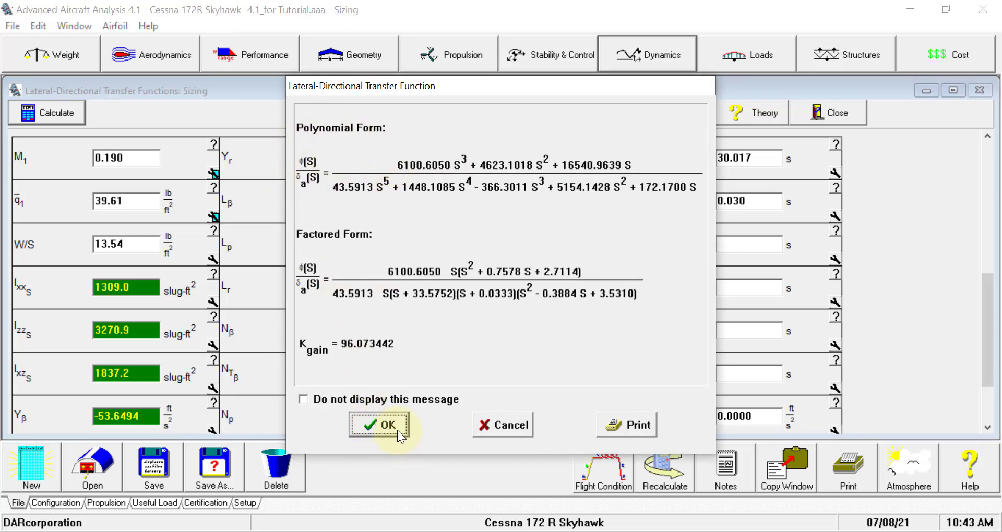
click(397, 429)
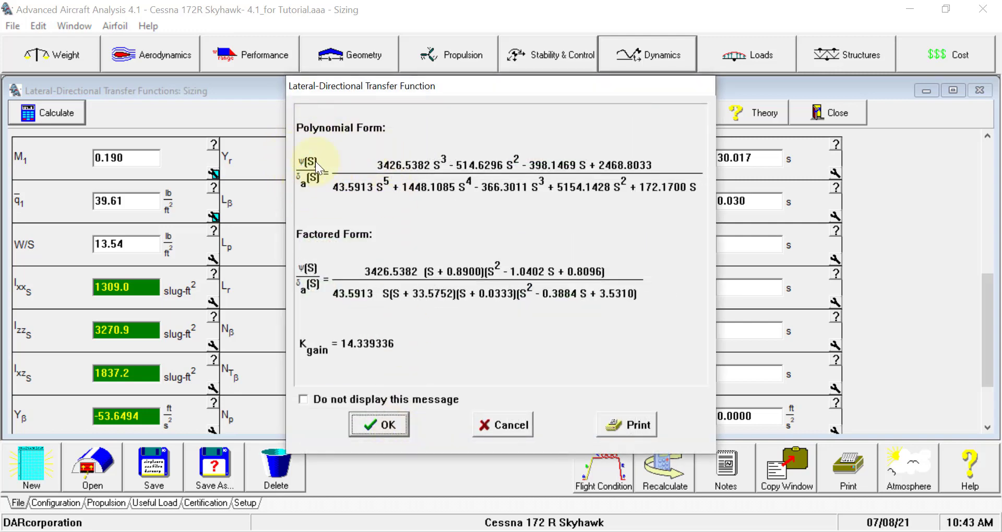
click(382, 424)
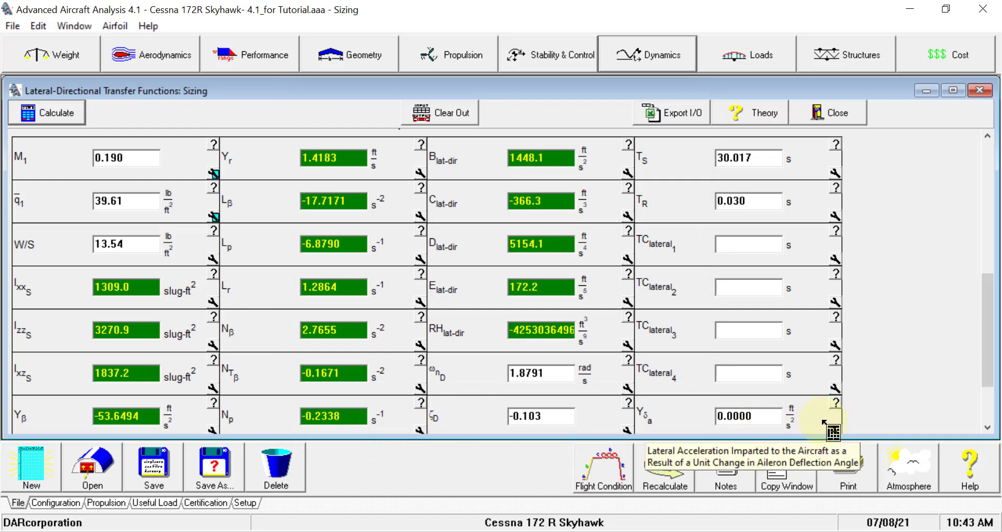
click(851, 116)
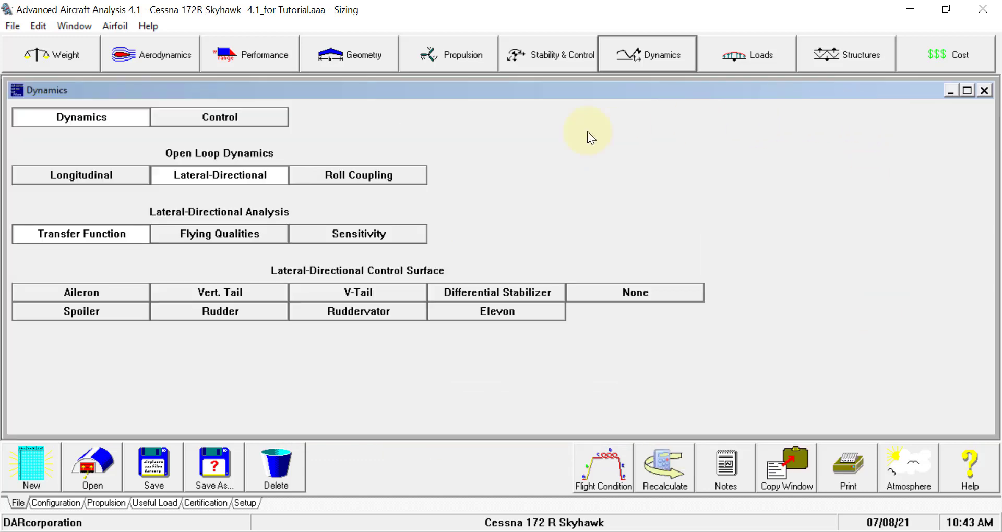
Calculate the lateral-directional transfer functions for the rudder, go through all three results, and close the analysis.
click(249, 314)
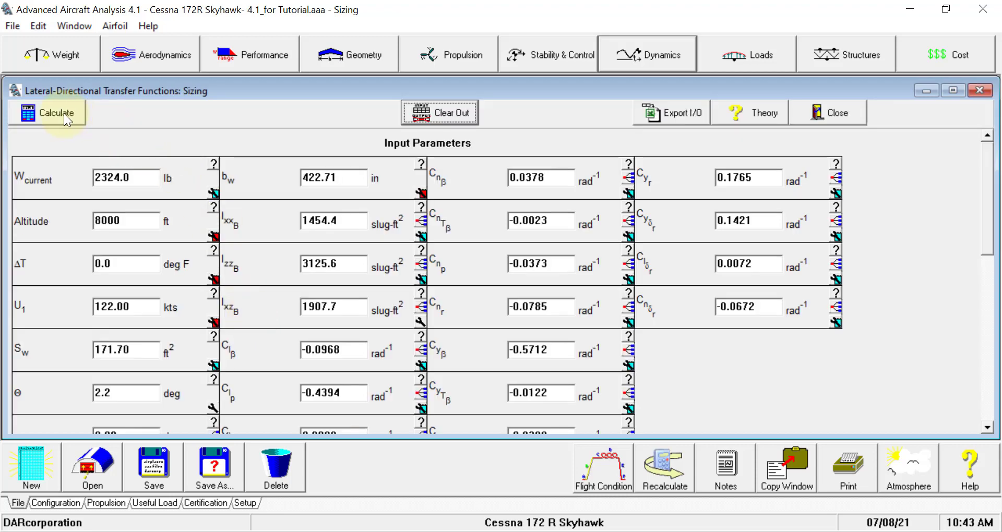
click(63, 114)
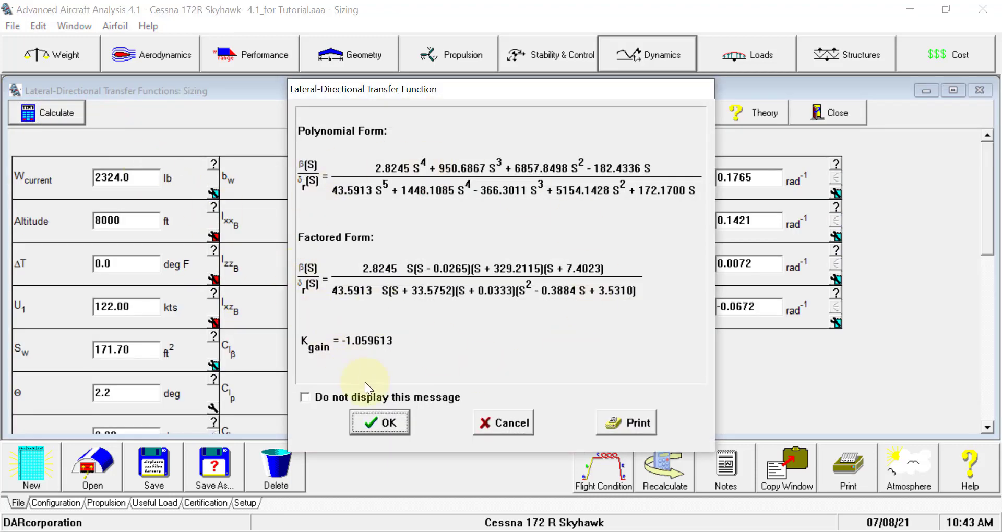
click(393, 420)
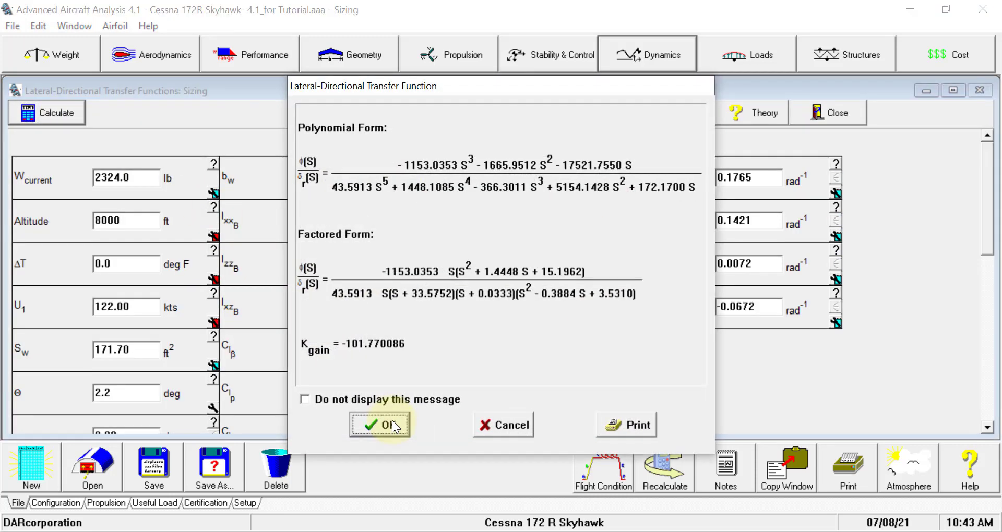
click(392, 420)
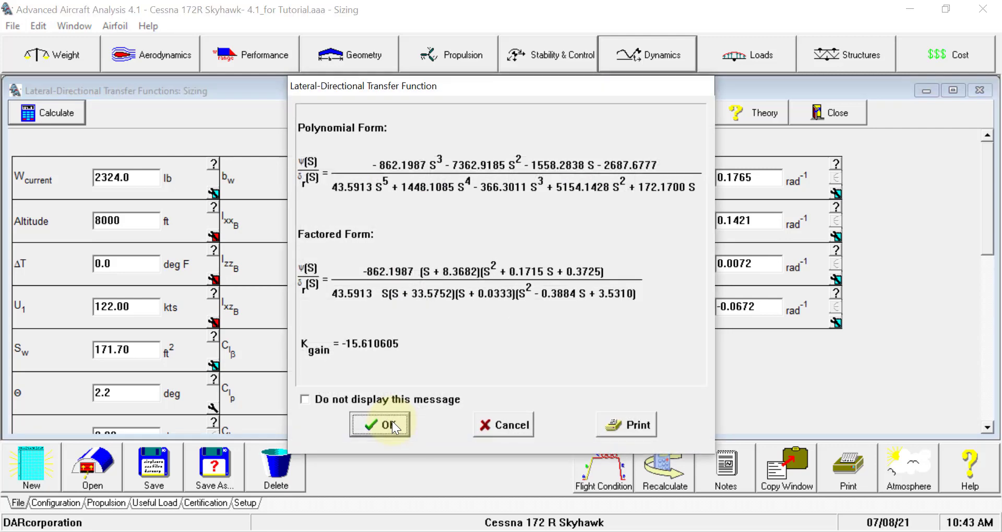
click(391, 422)
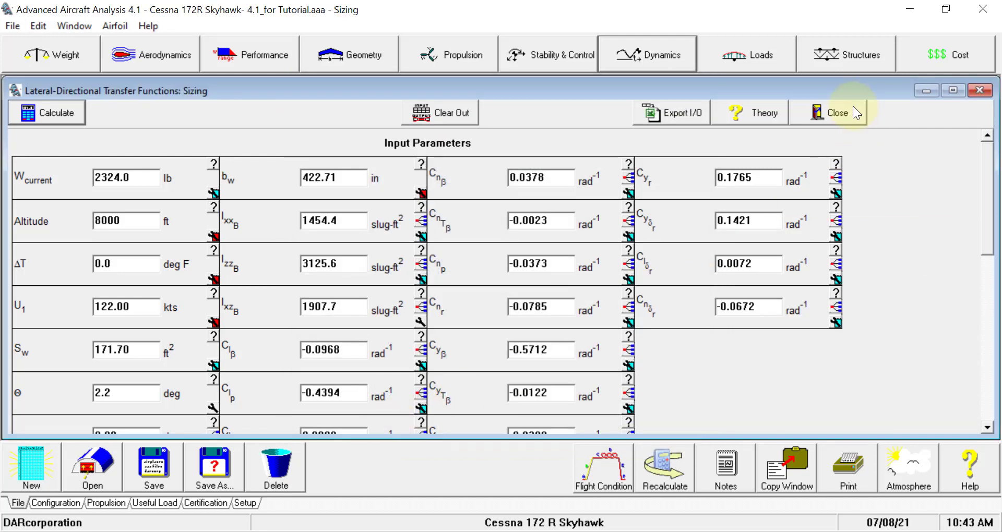
click(856, 113)
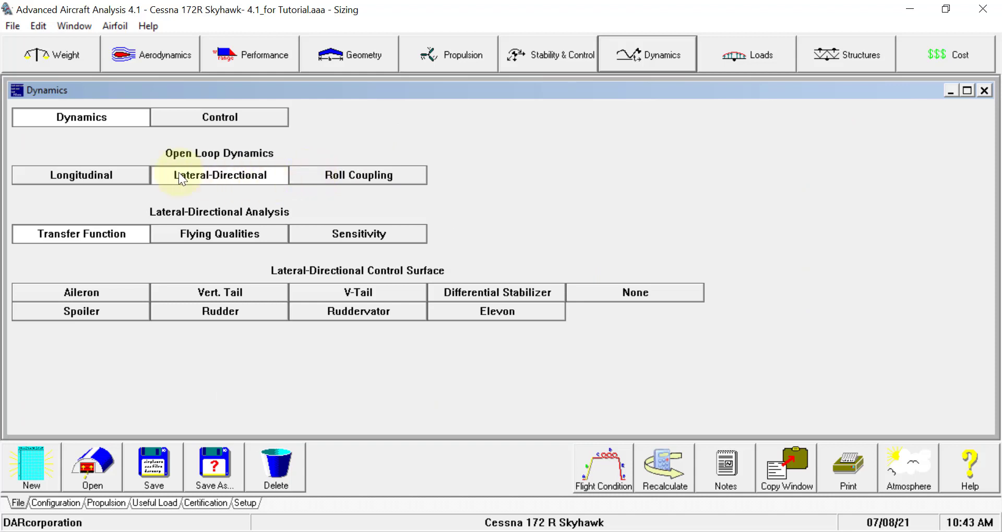
Open the longitudinal flying qualities analysis, accept the specifications notice, and calculate the output parameters.
click(102, 174)
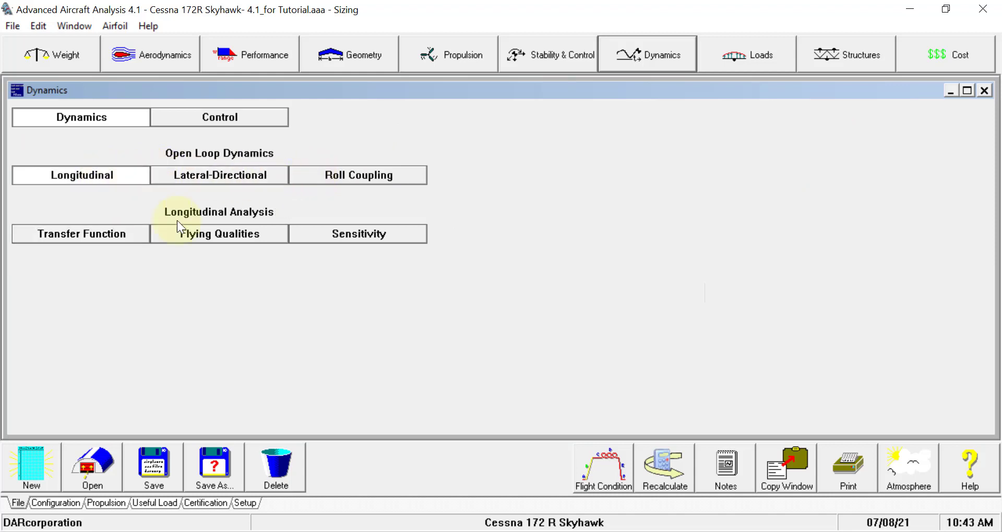
click(227, 236)
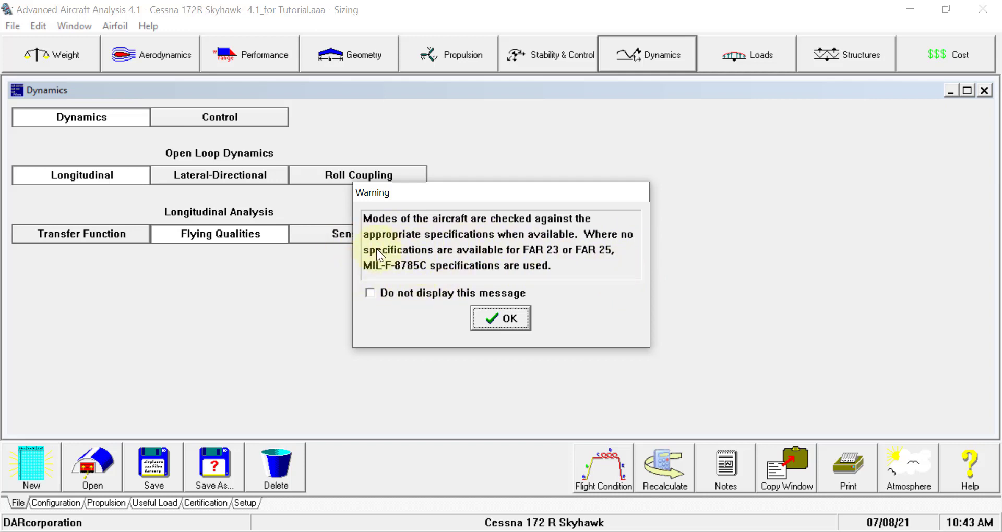
click(512, 324)
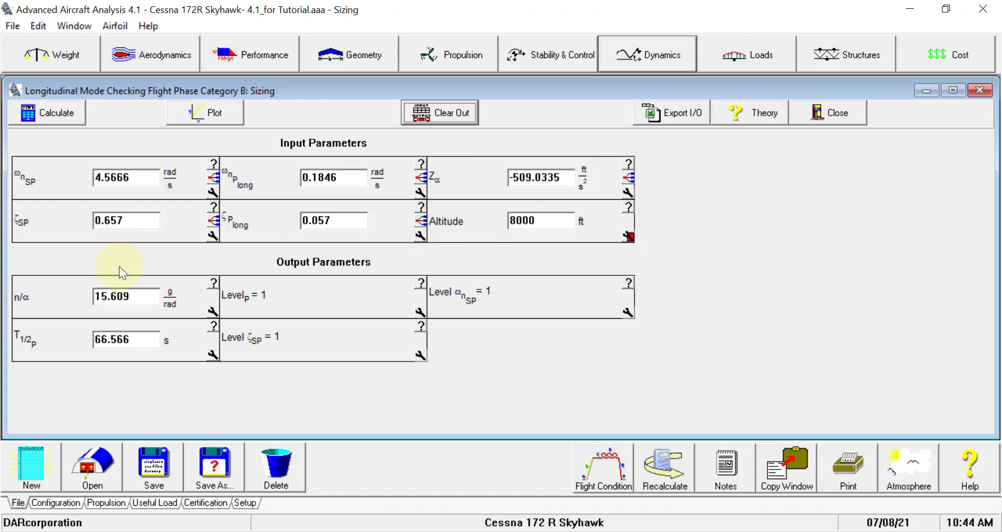
click(54, 115)
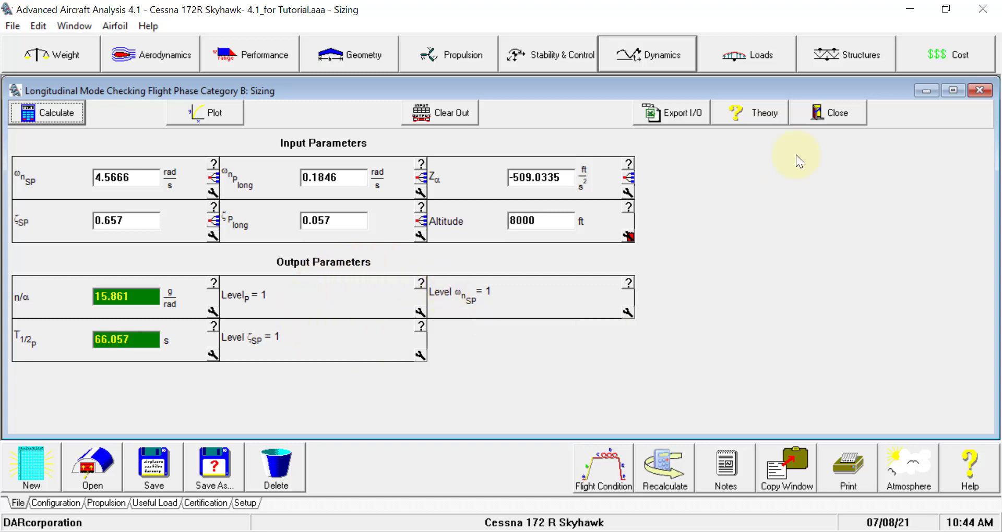
Open the theory for longitudinal flying qualities and read the short period mode requirements down to the damping ratio table.
click(758, 114)
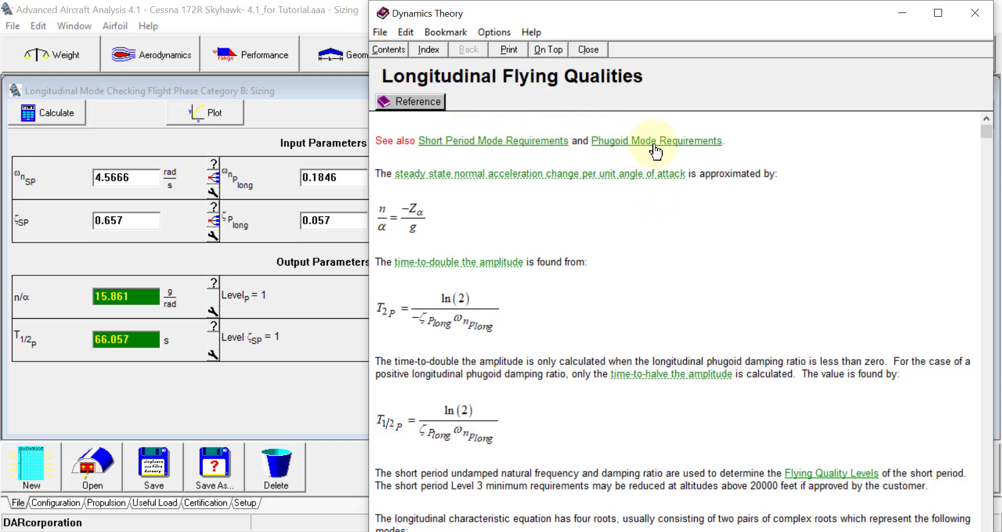
click(533, 151)
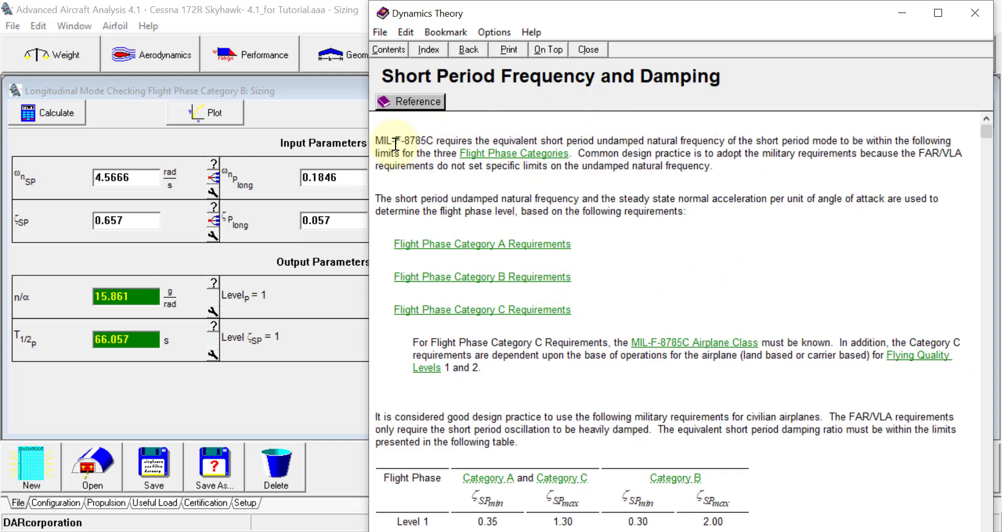
scroll(492, 188, down, 5)
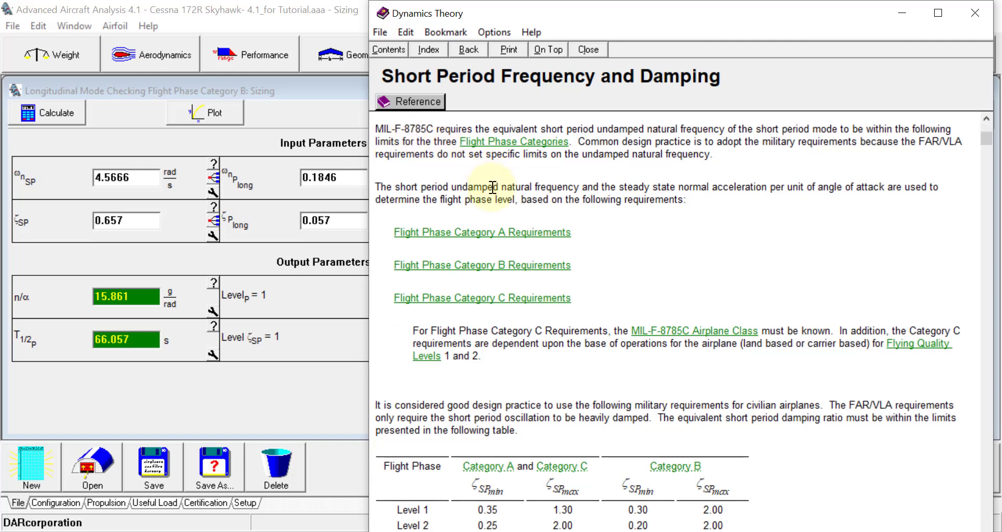
scroll(492, 187, down, 1)
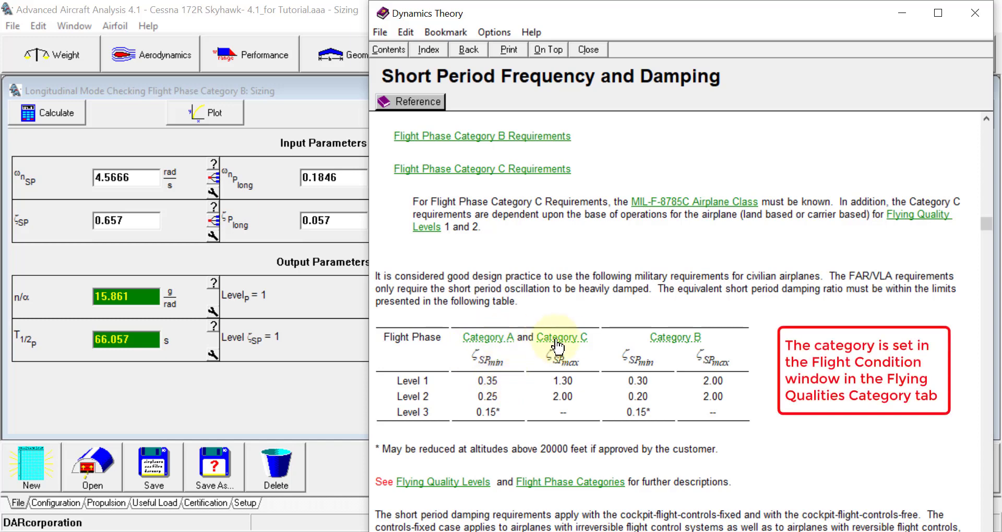
View the definitions of flight phase categories A, C and B from the damping ratio table.
click(508, 344)
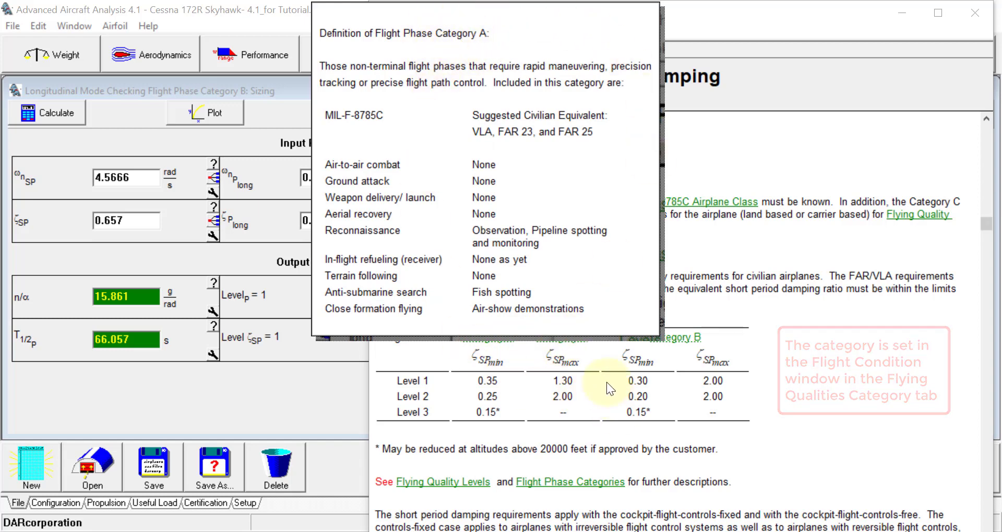
click(581, 341)
click(580, 341)
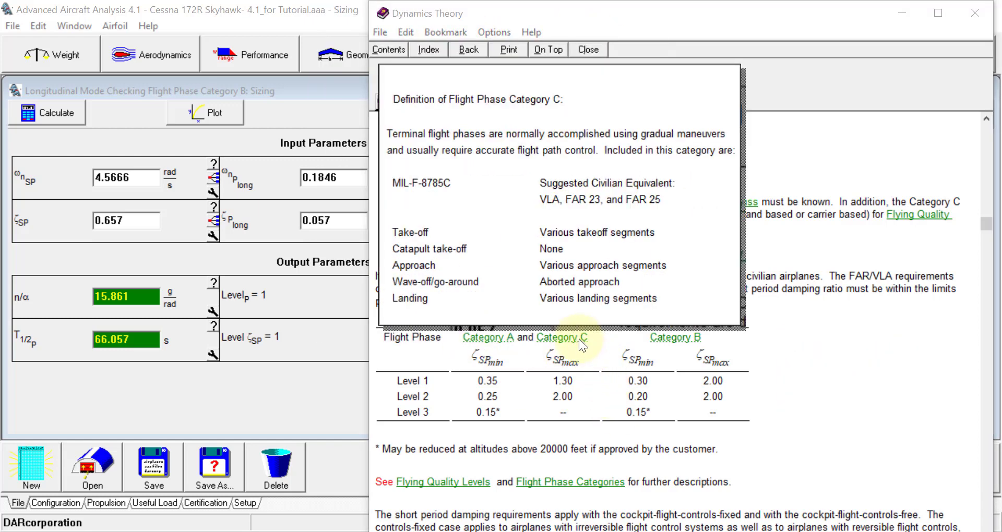
click(605, 378)
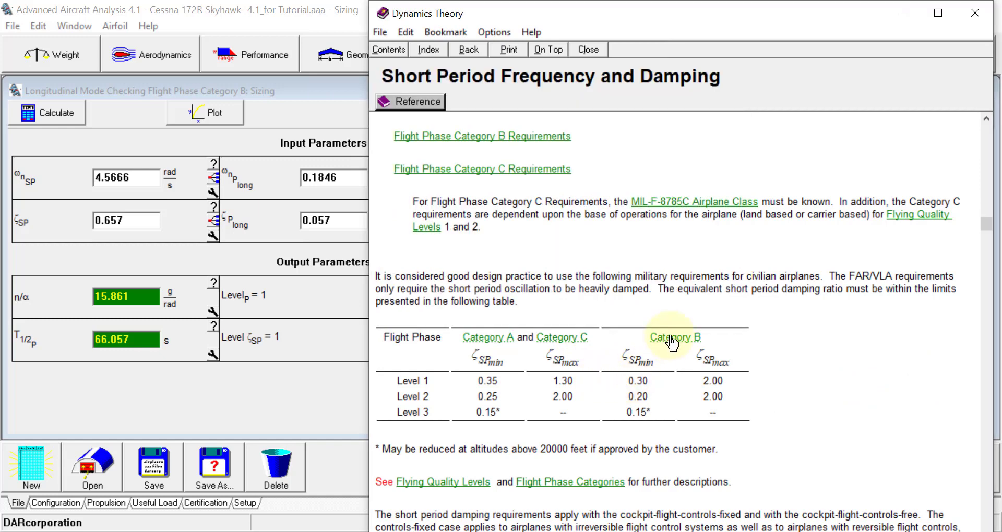
click(672, 344)
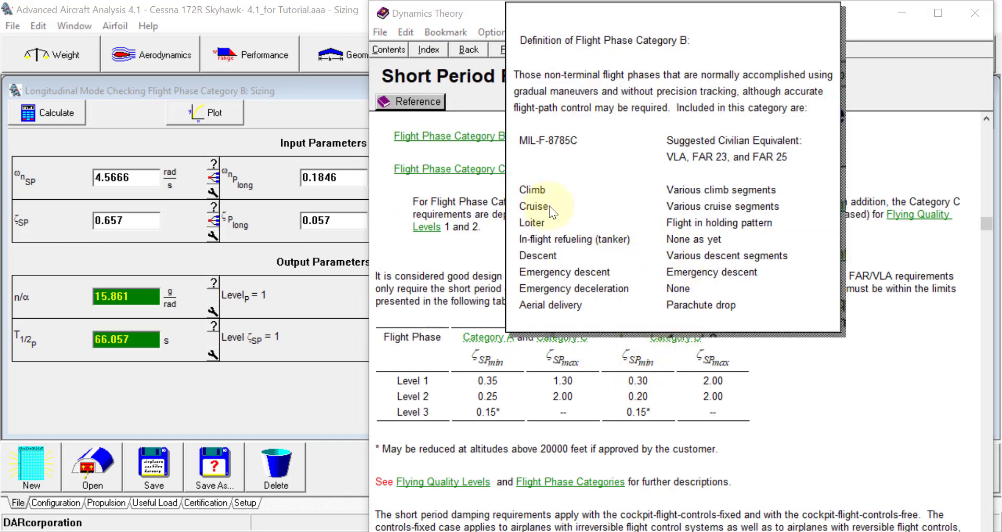
Dismiss the Category B definition and close both the theory and the longitudinal flying qualities analysis.
click(647, 380)
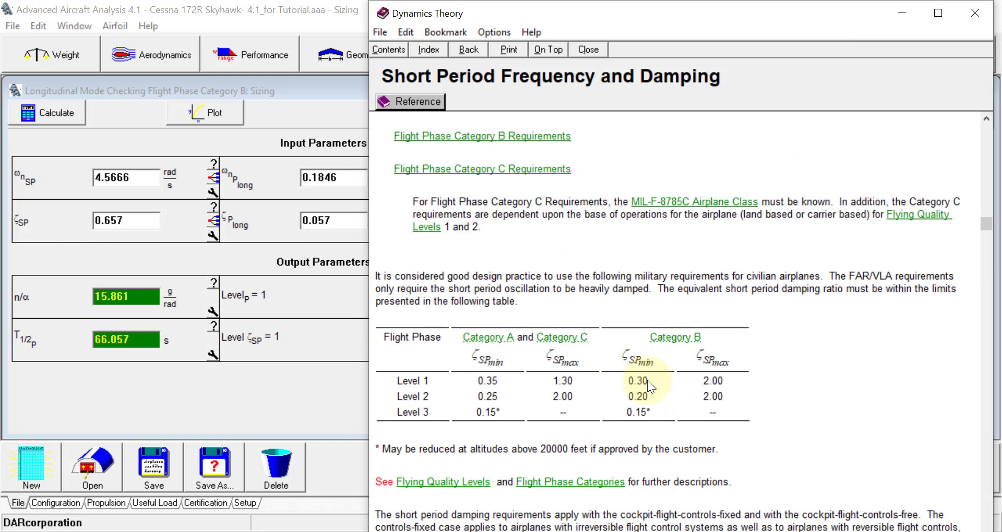
click(597, 50)
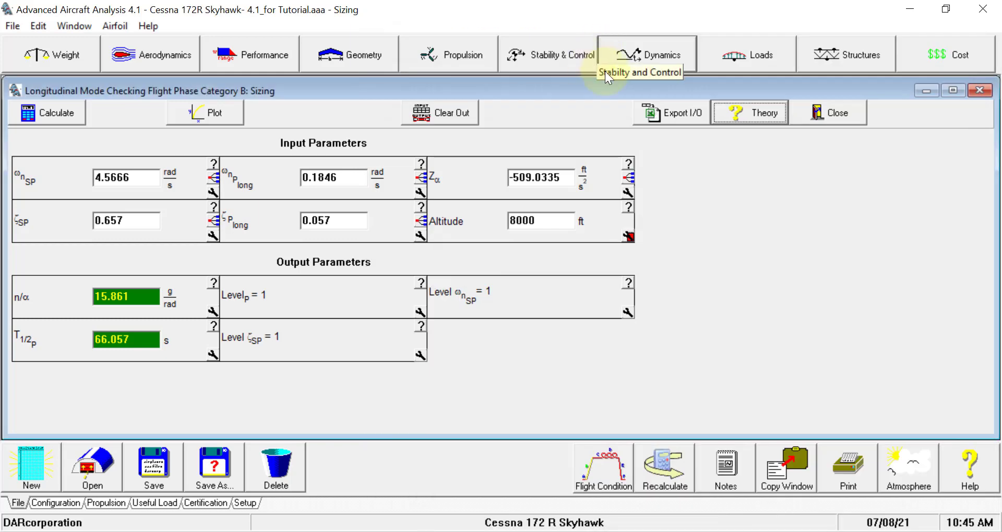
click(829, 117)
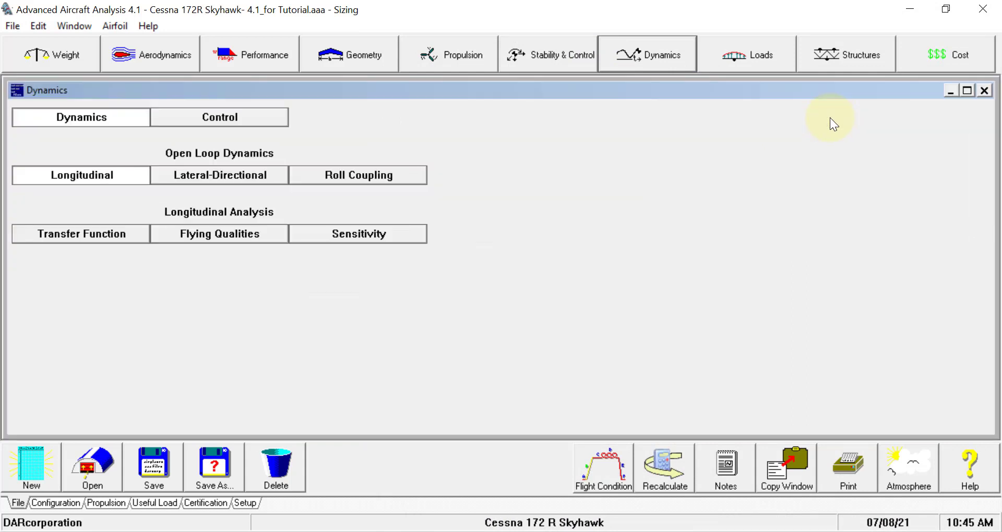
Calculate the roll performance check in the lateral-directional flying qualities, accepting the specifications notice, and close the analysis.
click(252, 176)
click(239, 235)
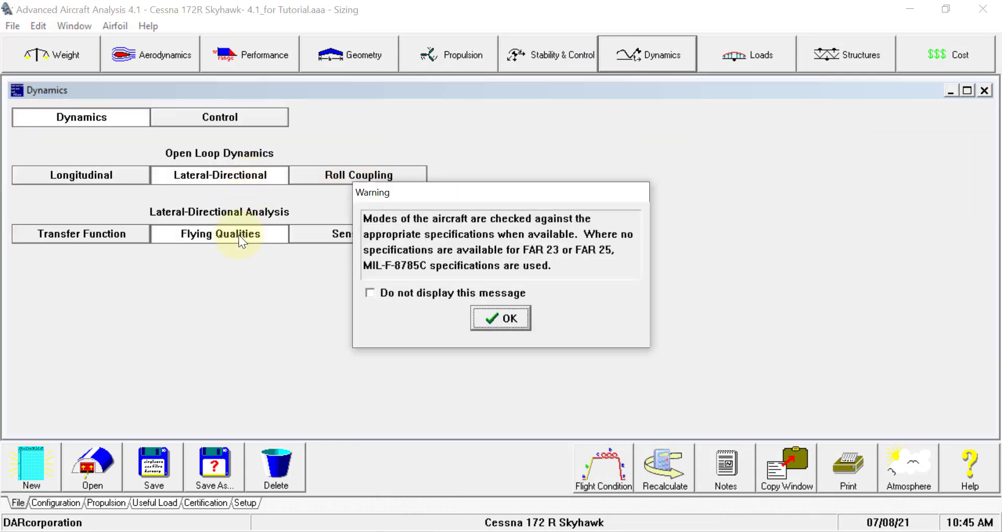
click(501, 323)
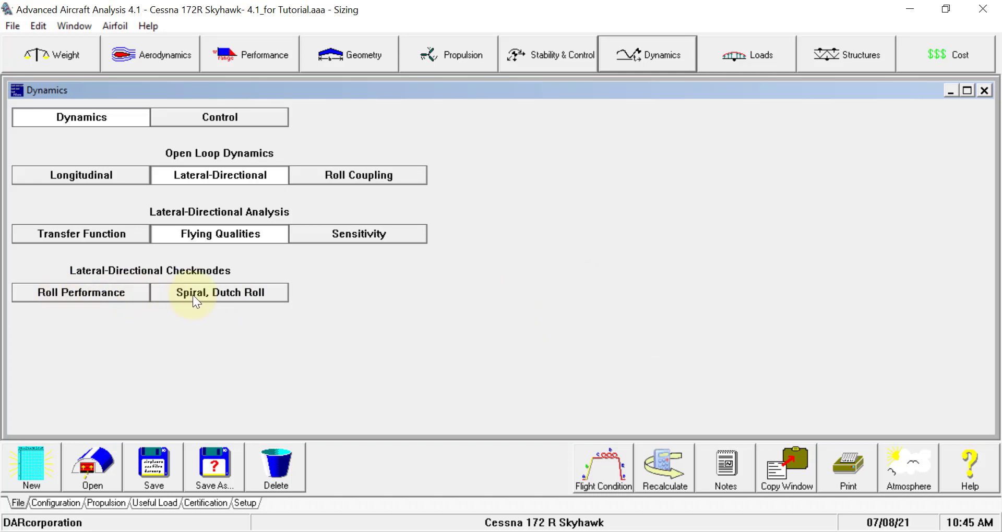
click(112, 293)
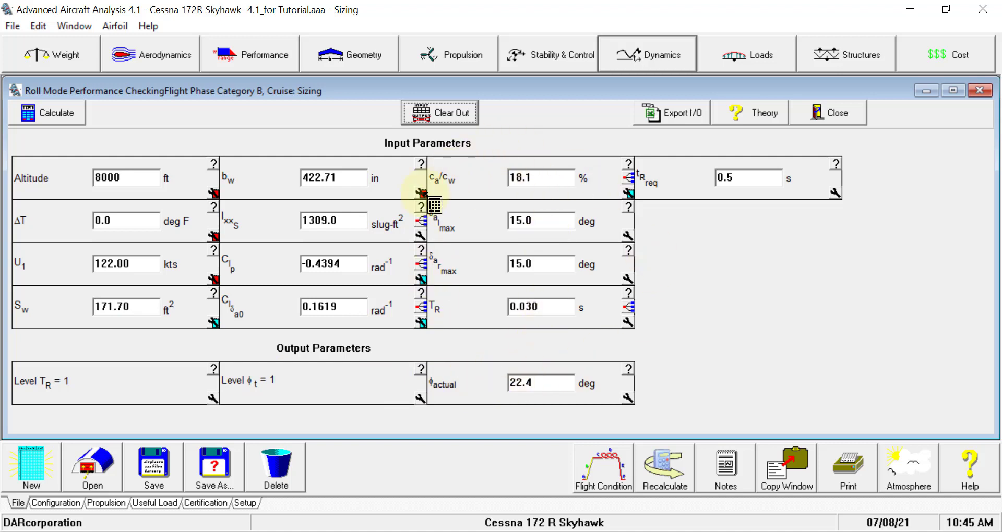
click(79, 118)
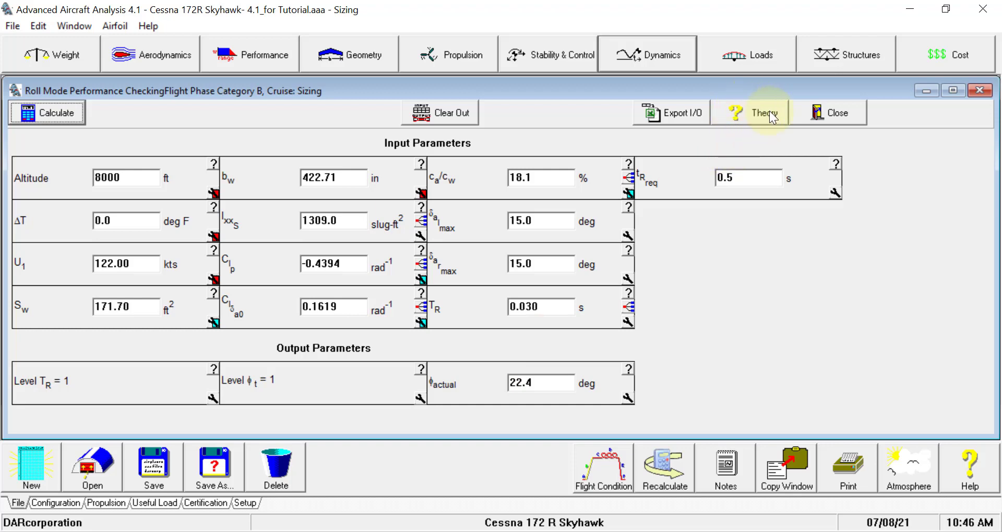
click(844, 114)
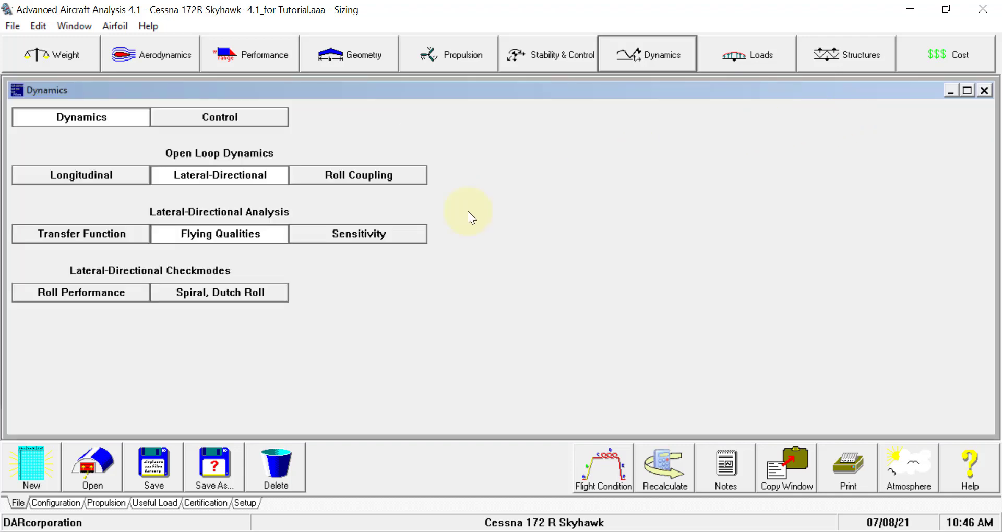
Calculate the spiral and Dutch roll mode check, review its output levels and input damping ratio, and close the analysis.
click(253, 293)
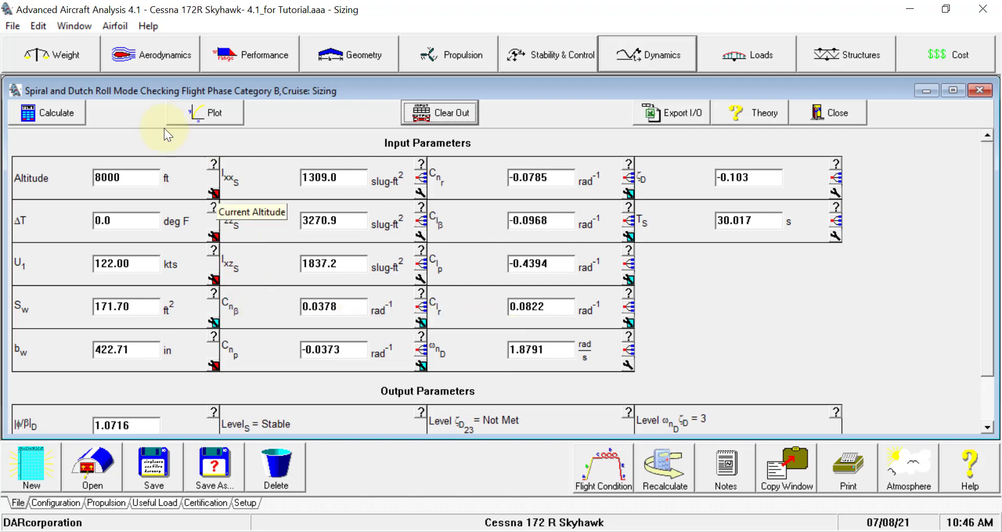
click(58, 112)
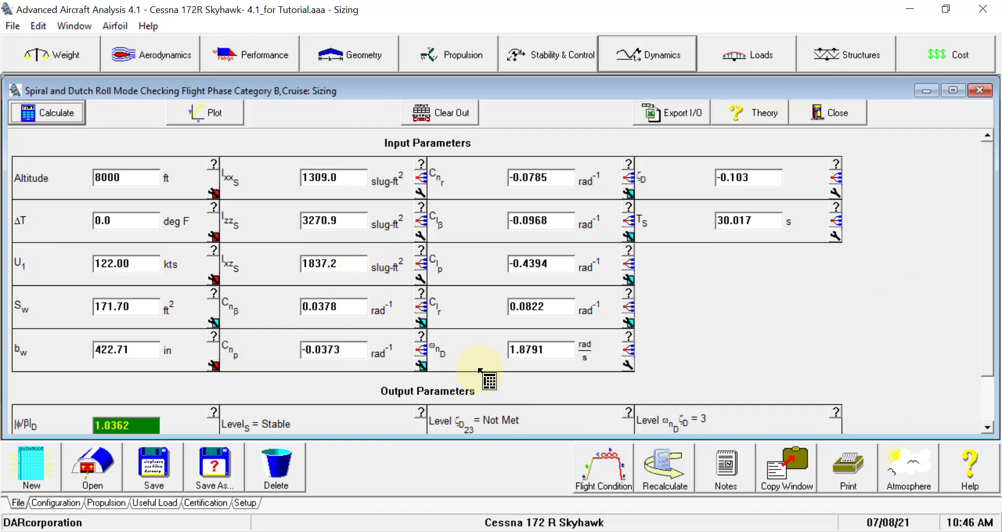
click(988, 417)
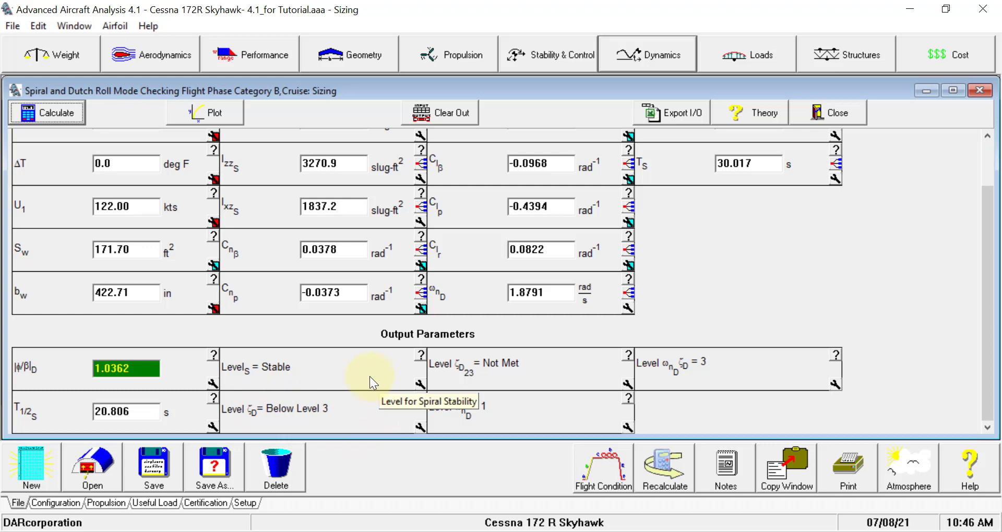
scroll(983, 180, up, 2)
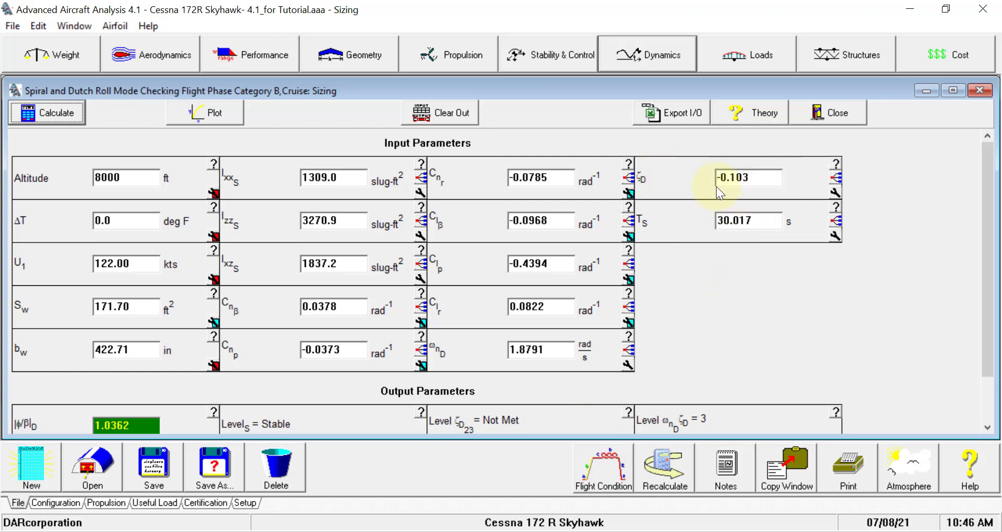
click(816, 117)
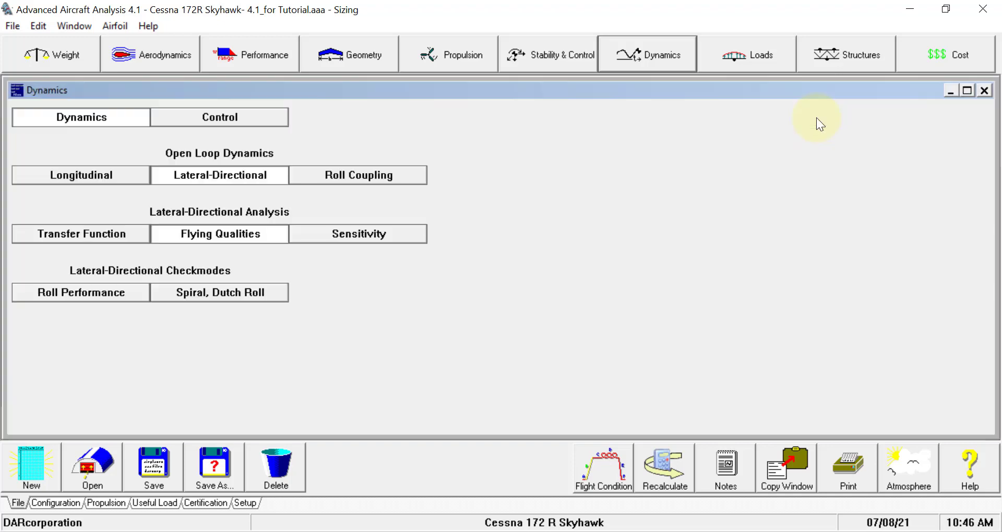
Plot the lateral-directional sensitivity to the rolling moment due to sideslip derivative, with a range from 75% to 125% of the design point.
click(376, 233)
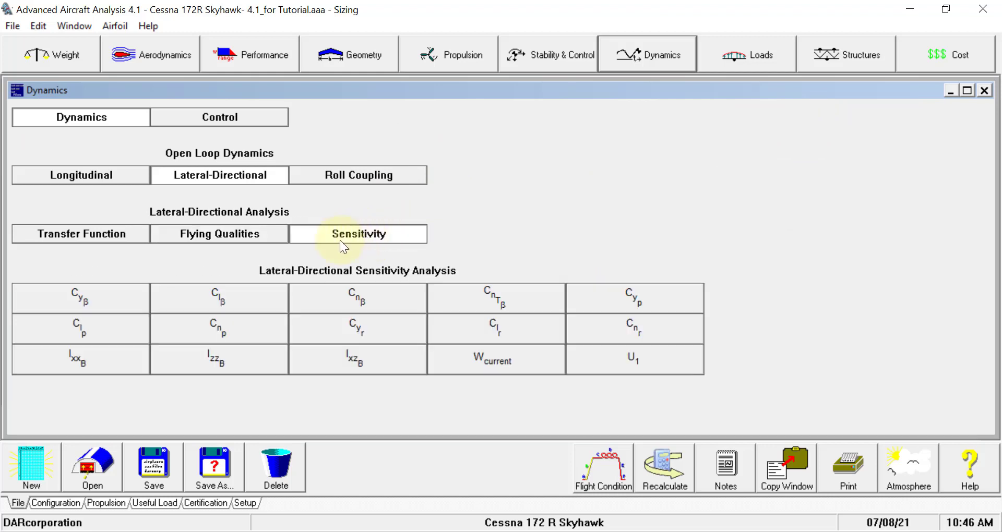
click(250, 297)
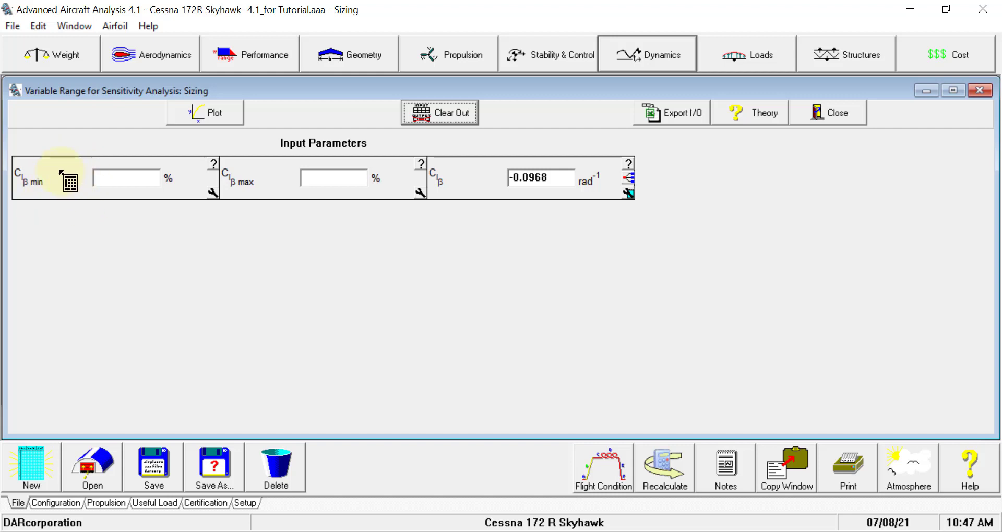
mouse_move(59, 179)
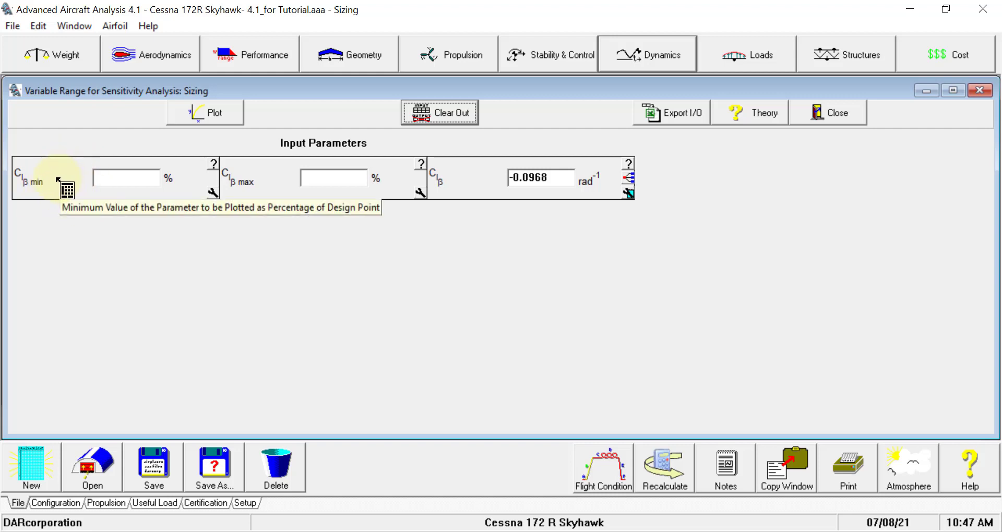
mouse_move(232, 186)
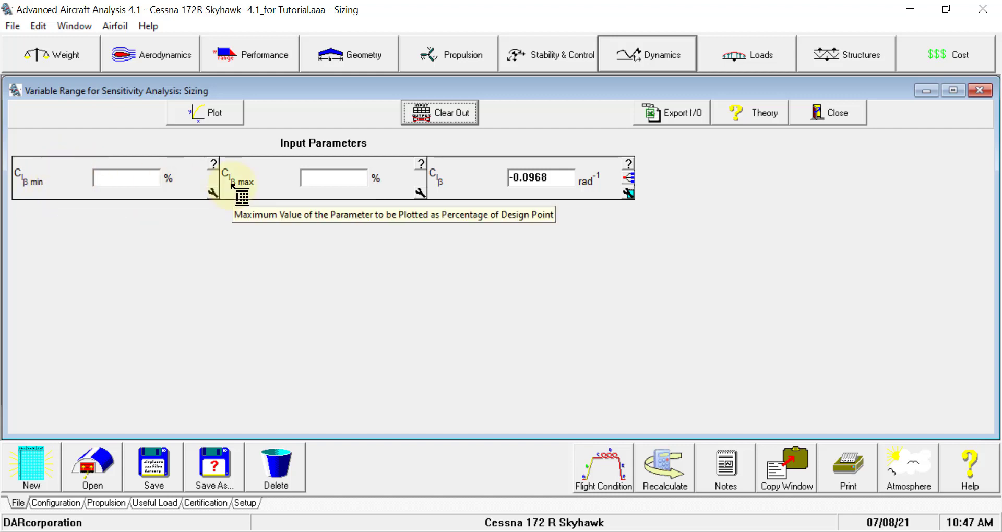
click(143, 182)
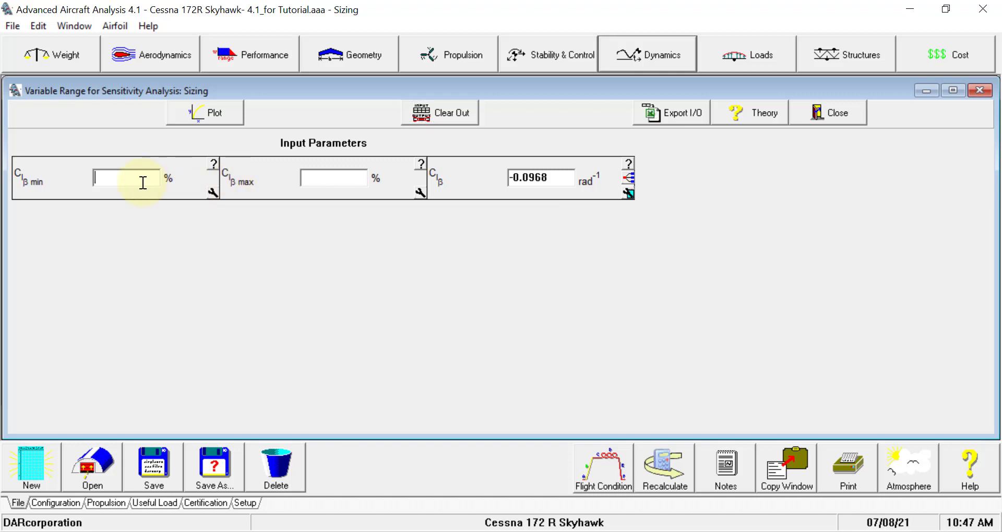
text(75)
click(333, 180)
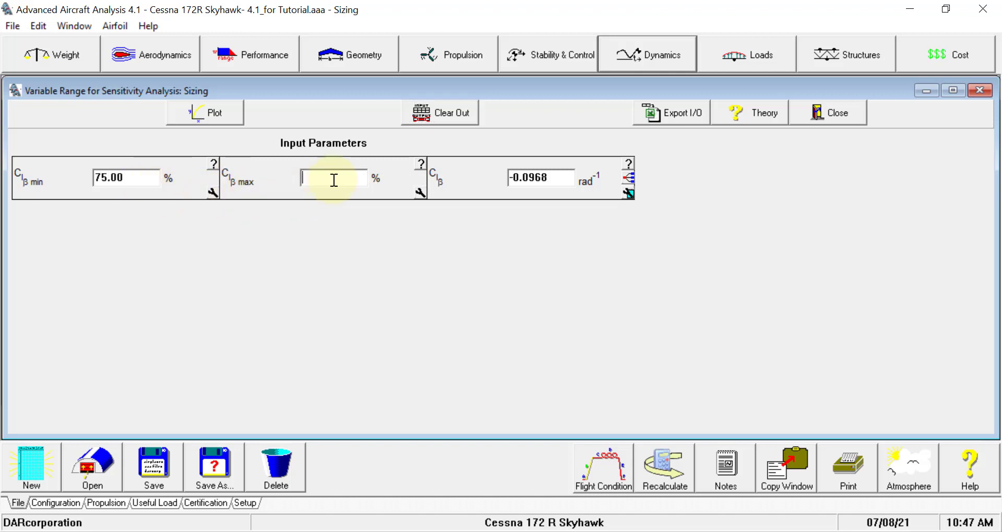
text(125)
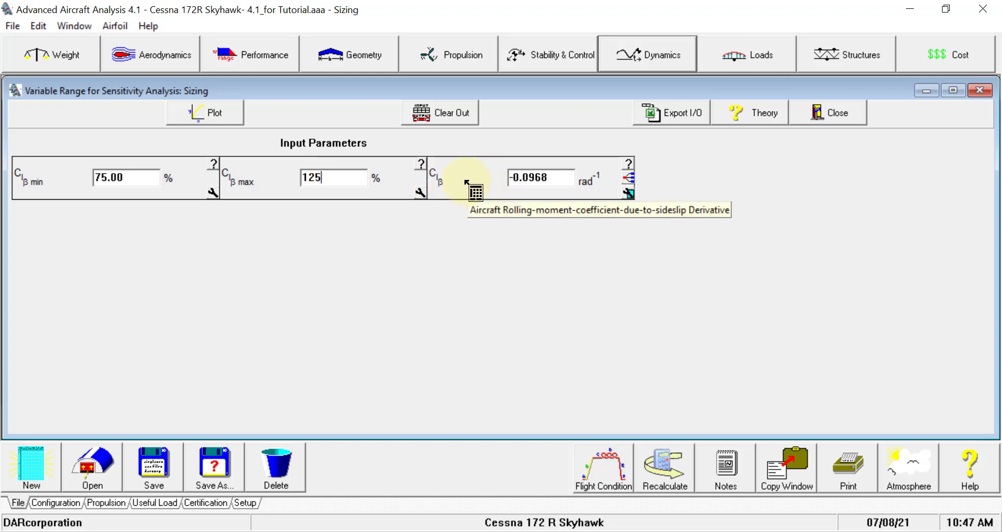
click(218, 112)
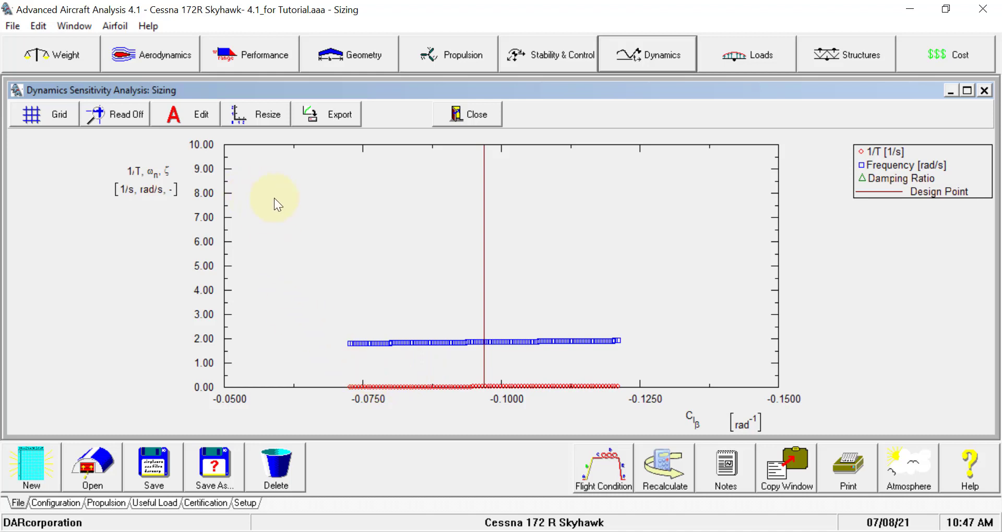
Set the minimum of the sensitivity plot's vertical axis to -2.
click(201, 315)
drag(500, 204, 403, 203)
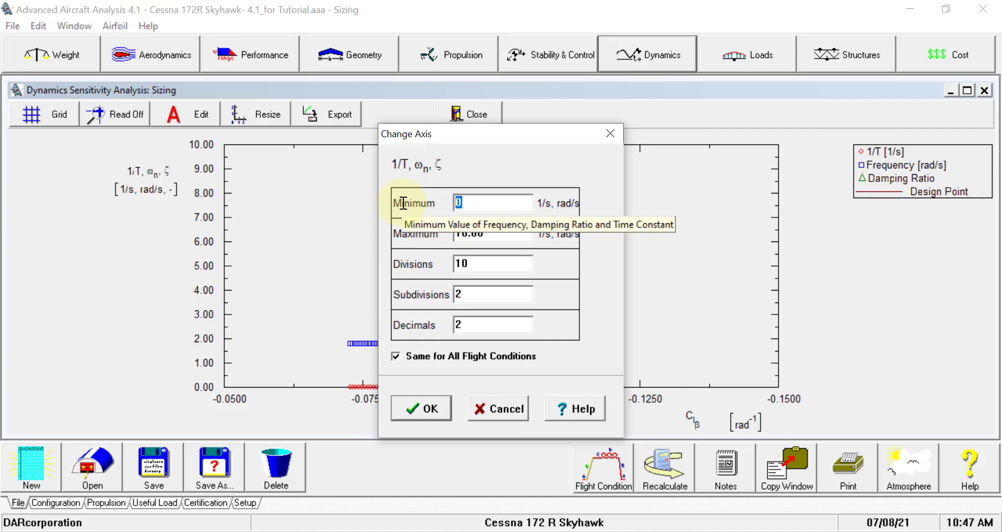
text(-2)
click(437, 412)
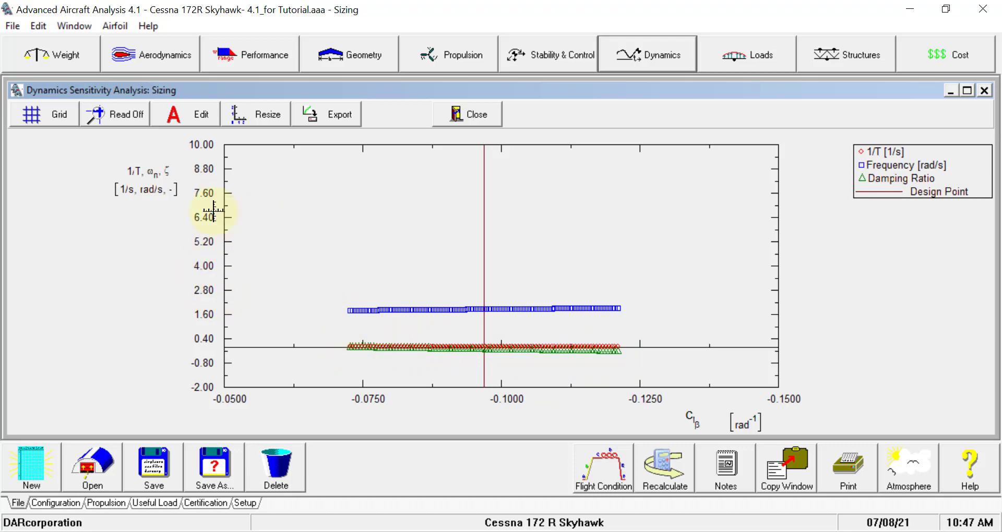
Set the plot's vertical axis maximum to 1 with 3 divisions, examine the damping ratio curve, and close the plot and sensitivity analysis.
click(200, 265)
drag(501, 232, 410, 226)
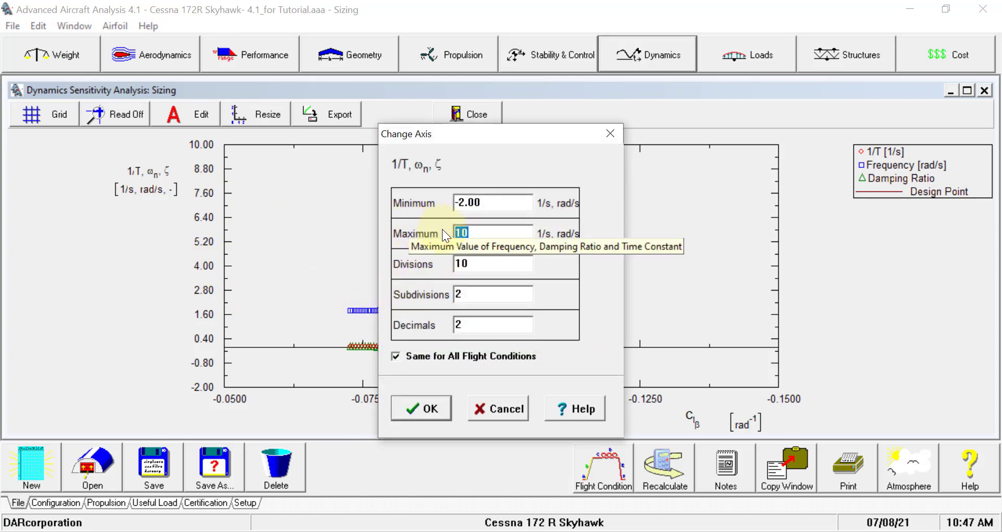
text(1)
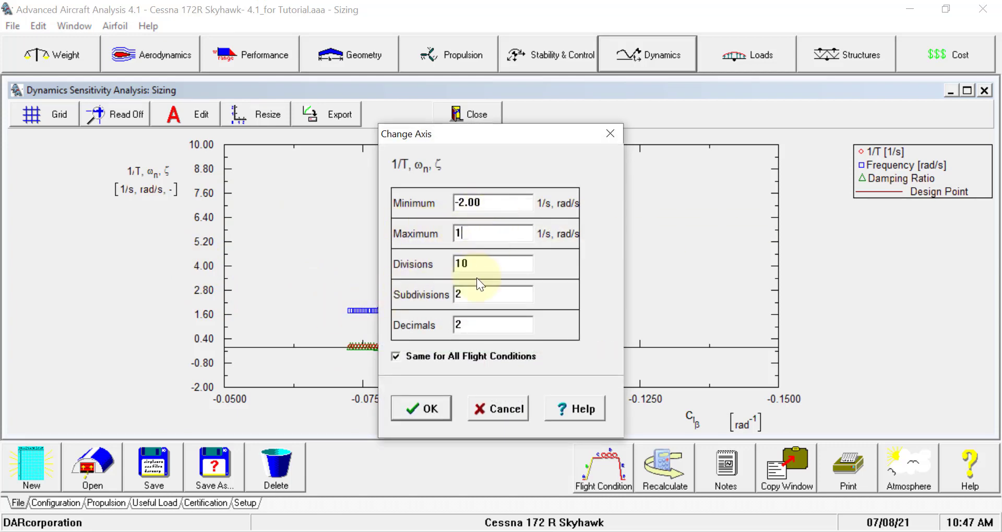
key(Tab)
click(417, 407)
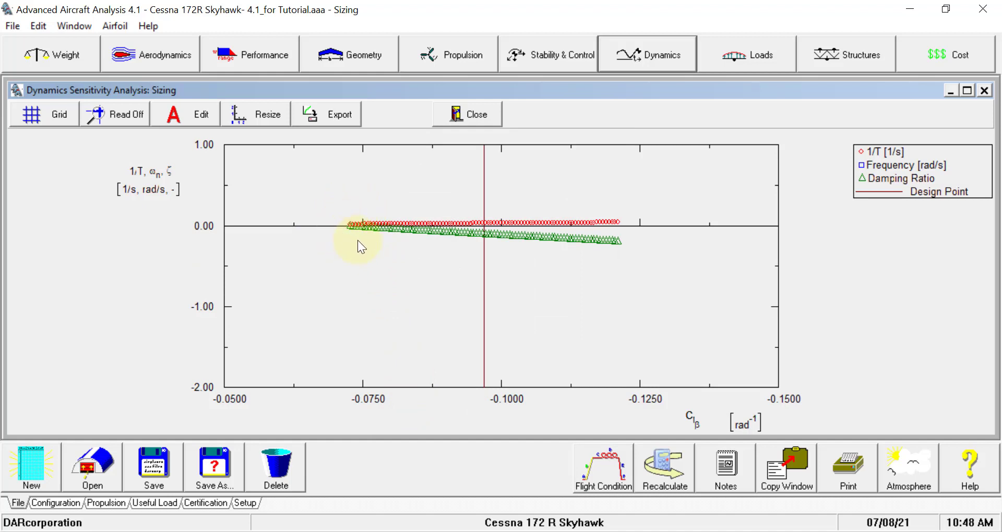
click(455, 118)
click(850, 123)
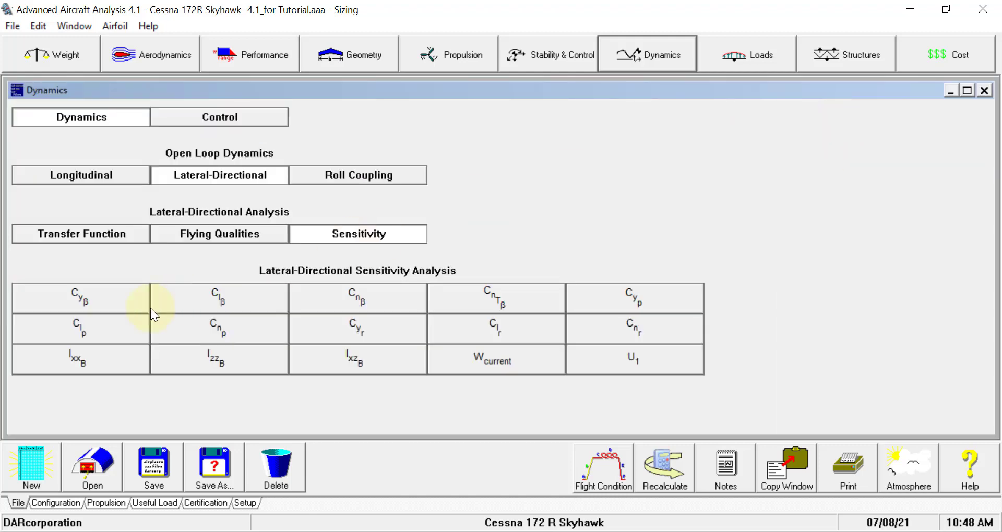